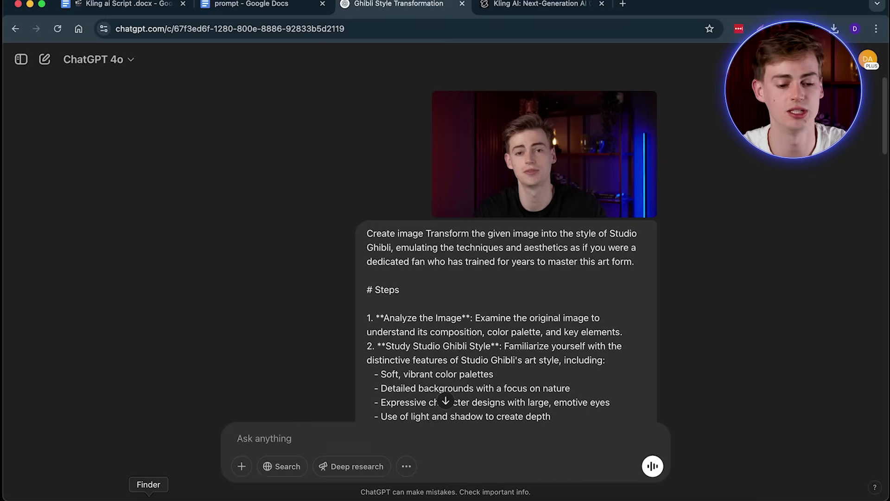
Attach the portrait screenshot from Downloads to the ChatGPT chat
left_click(149, 460)
left_click_drag(397, 141, 198, 428)
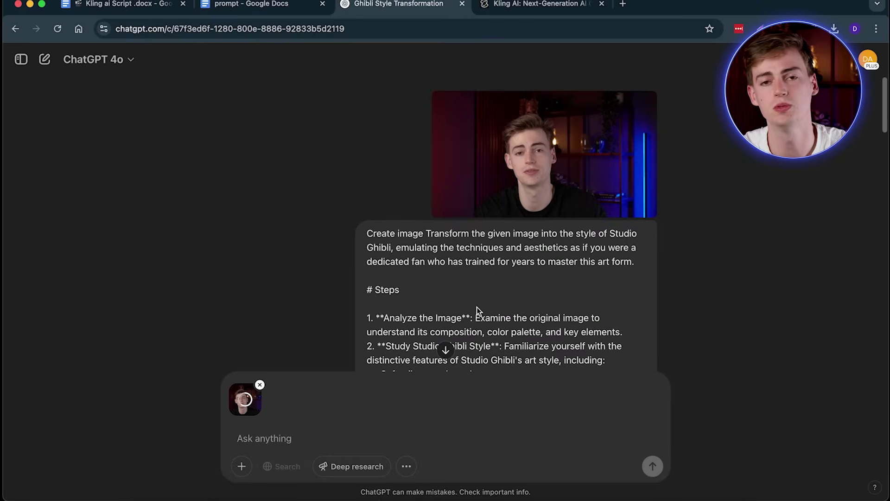
scroll(477, 307, "down", 5)
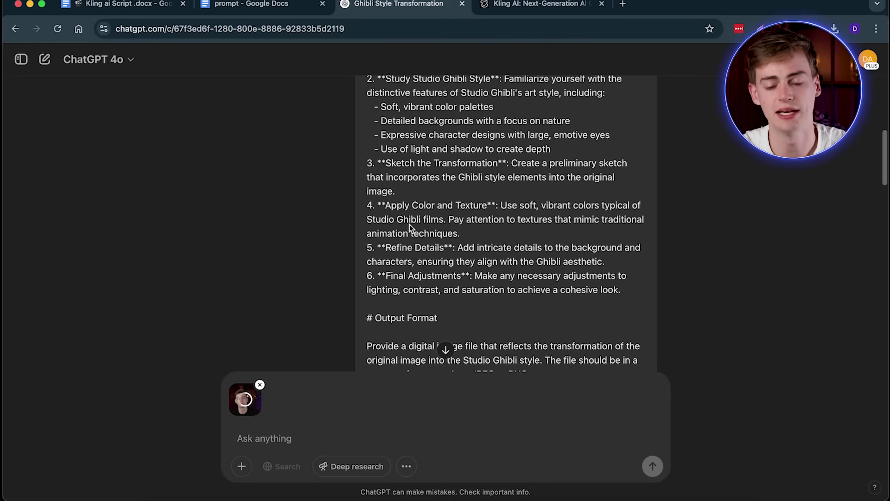
scroll(440, 237, "down", 2)
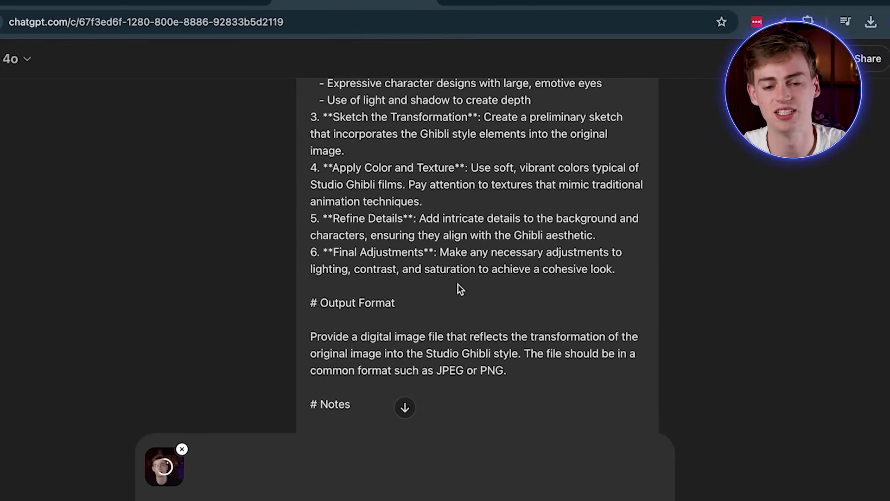
Bring the Studio Ghibli transformation prompt over from the Google Doc and send it with the photo
left_click(244, 9)
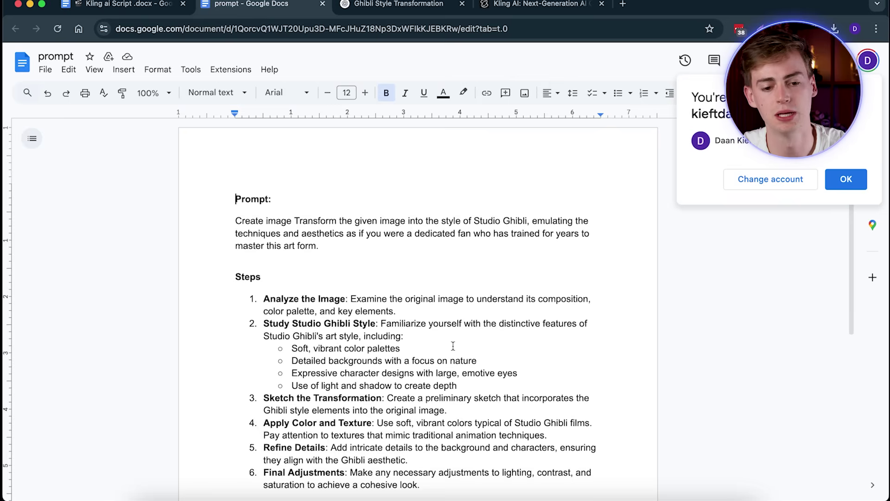
scroll(454, 346, "down", 3)
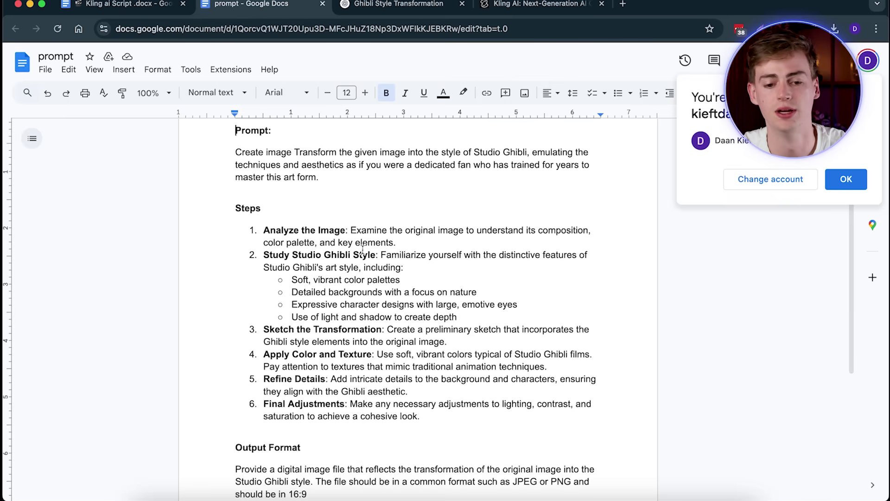
scroll(513, 378, "down", 3)
scroll(502, 422, "up", 1)
left_click_drag(502, 421, 136, 251)
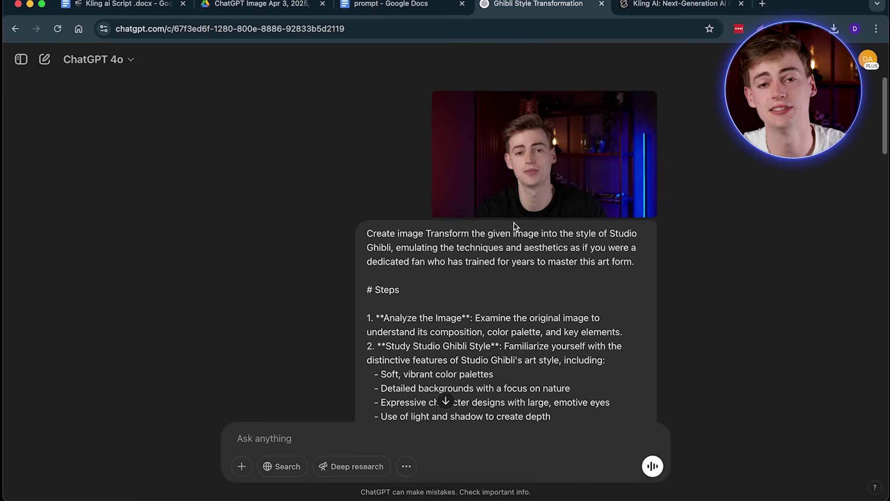
scroll(514, 223, "down", 10)
Download the generated Ghibli-style portrait file and go to Kling's image-to-video creation page
scroll(480, 241, "down", 5)
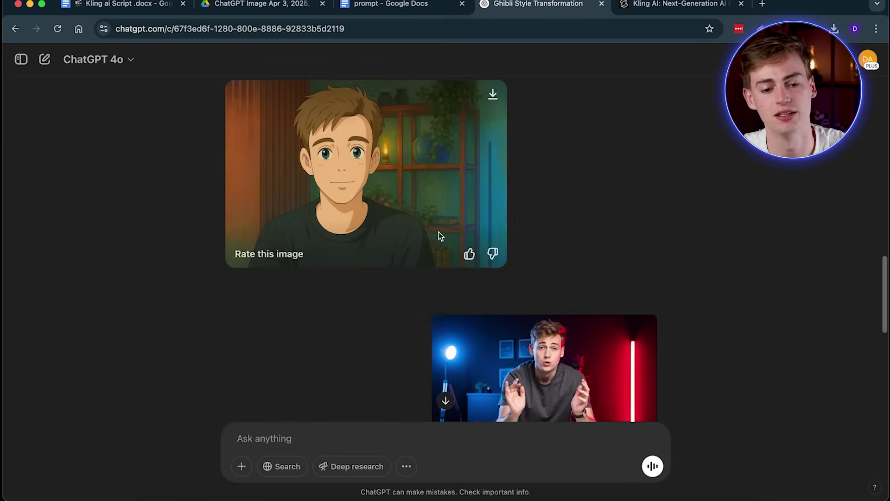
scroll(434, 232, "up", 3)
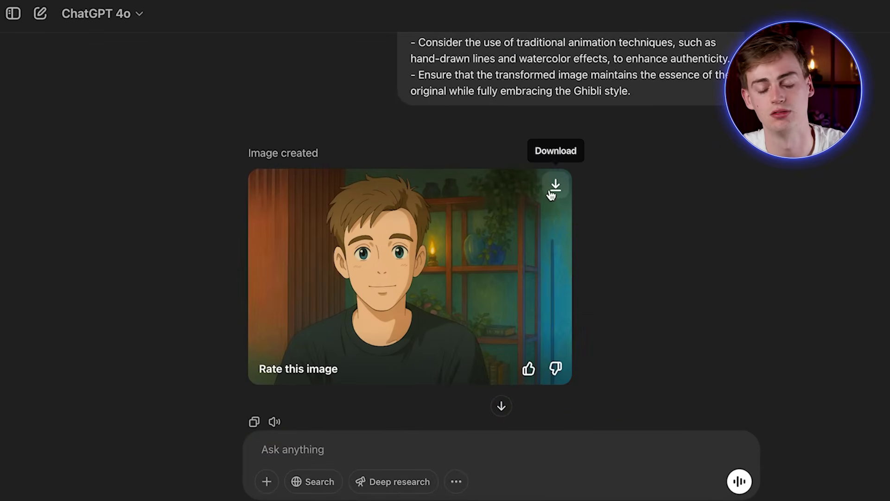
left_click(237, 5)
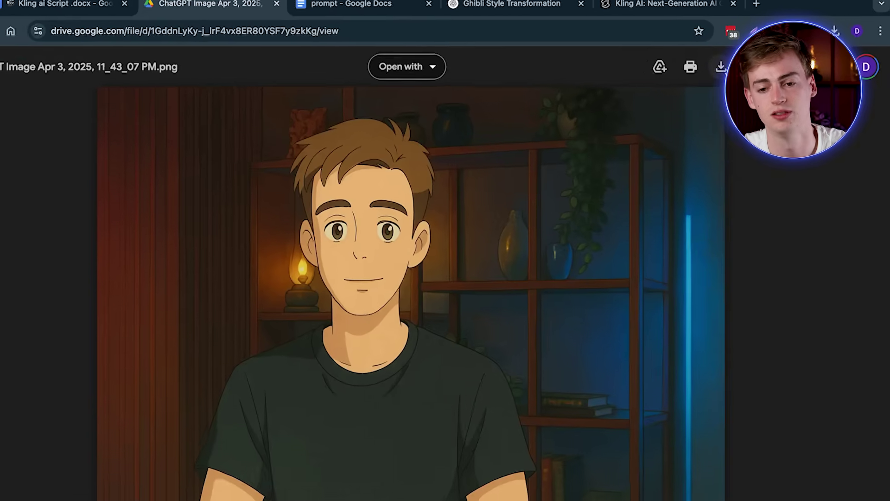
left_click(729, 61)
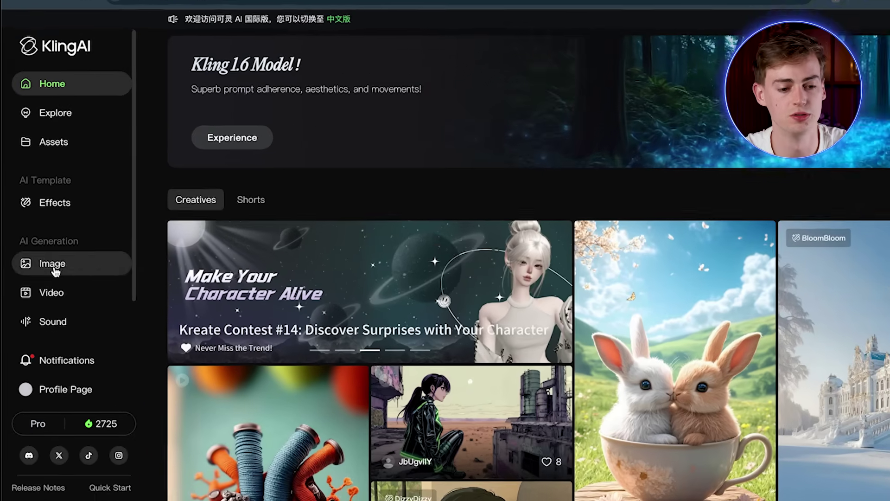
left_click(51, 293)
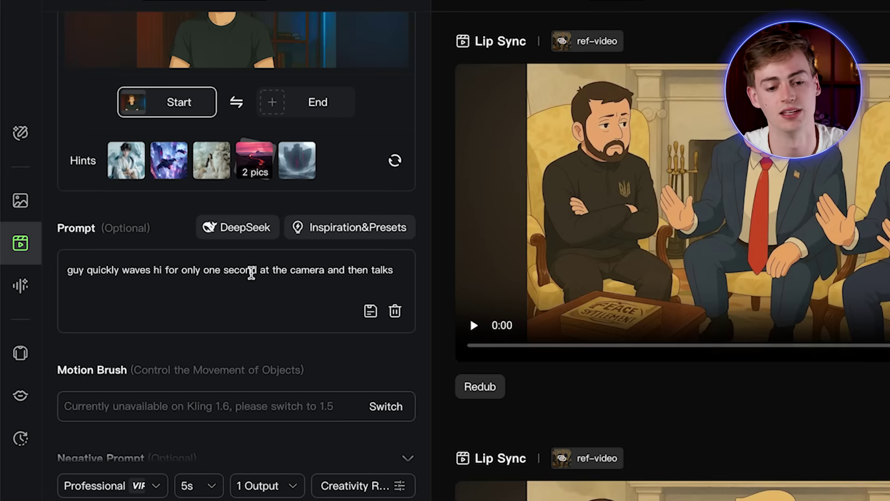
Paste a negative prompt excluding motion blur, morphing, distortion, flickering, glitch and smearing
scroll(190, 281, "down", 1)
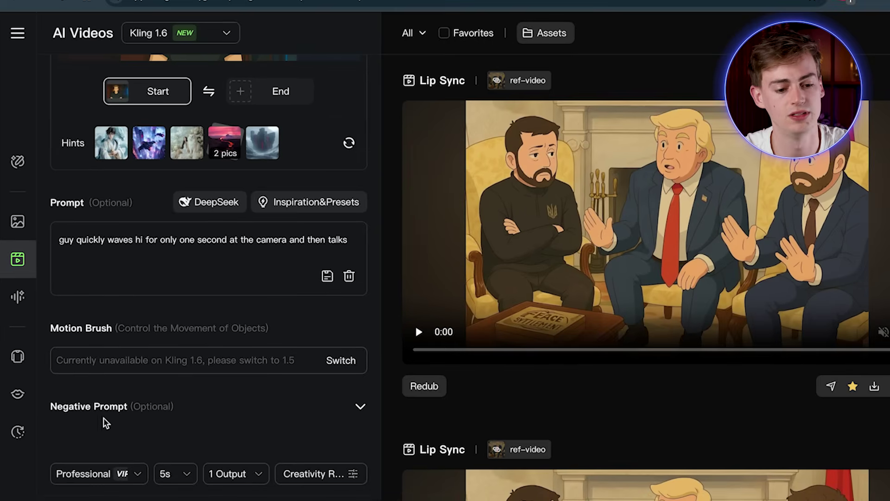
left_click(360, 406)
scroll(166, 320, "down", 3)
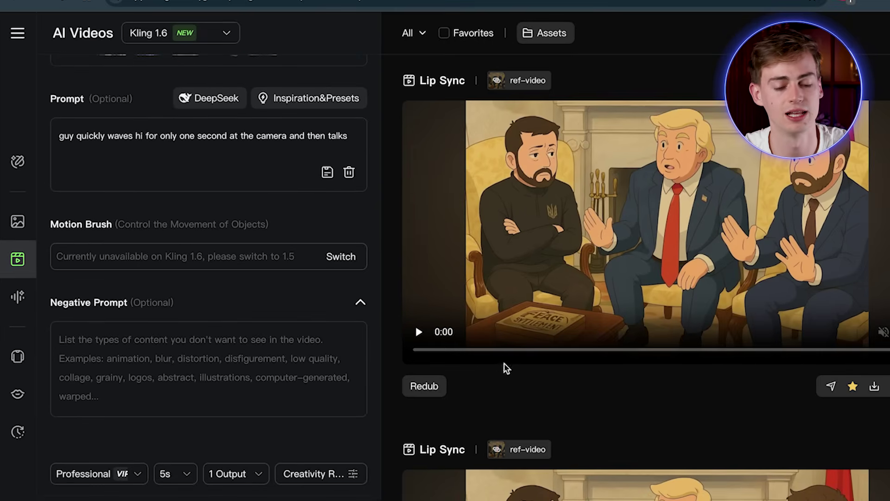
left_click(208, 362)
type("motion blur, morphing, distortion, flickering, unnatural motion, glitch, unstable, deformed frames, smearing")
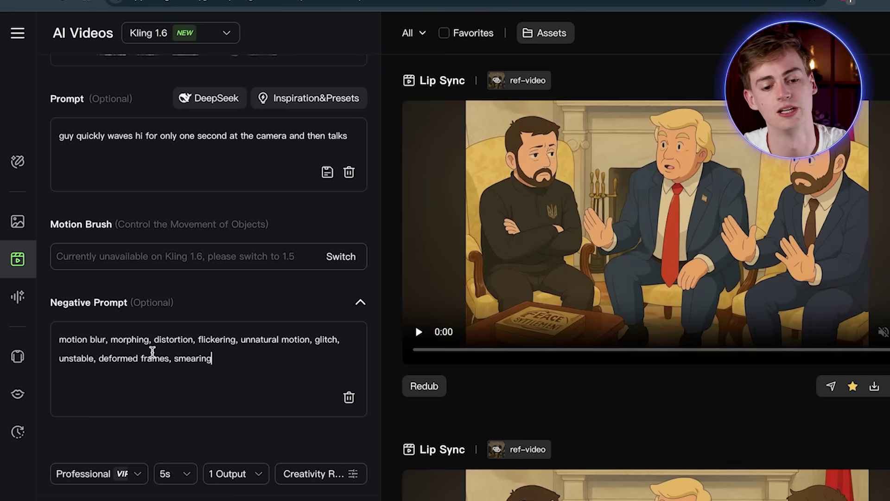
scroll(232, 392, "up", 1)
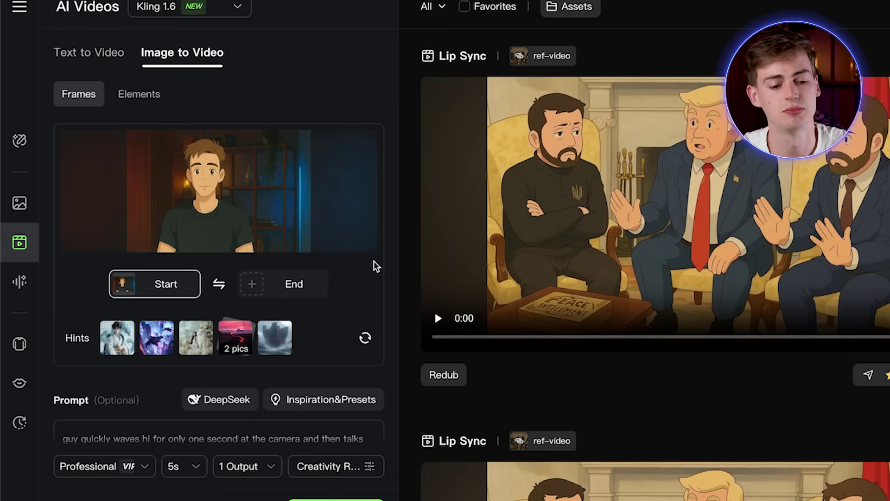
scroll(374, 265, "down", 5)
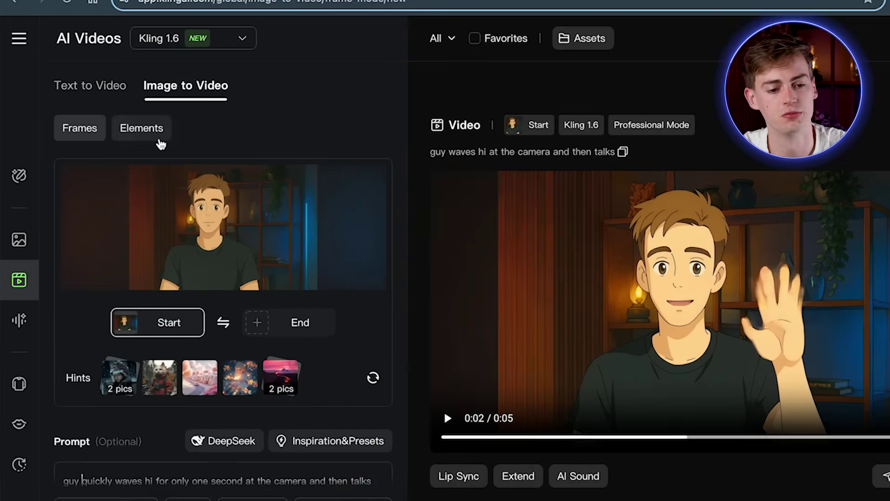
Add the sunglasses and parrot images as element references beside the portrait
left_click(118, 133)
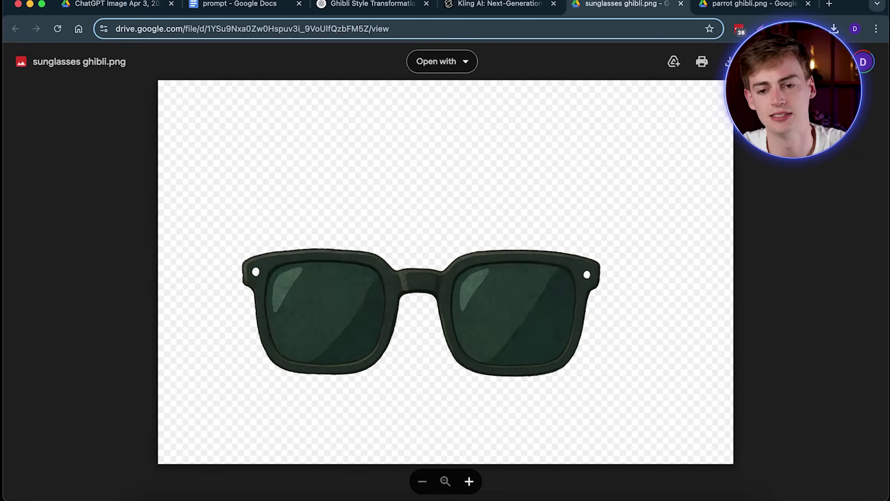
left_click(765, 5)
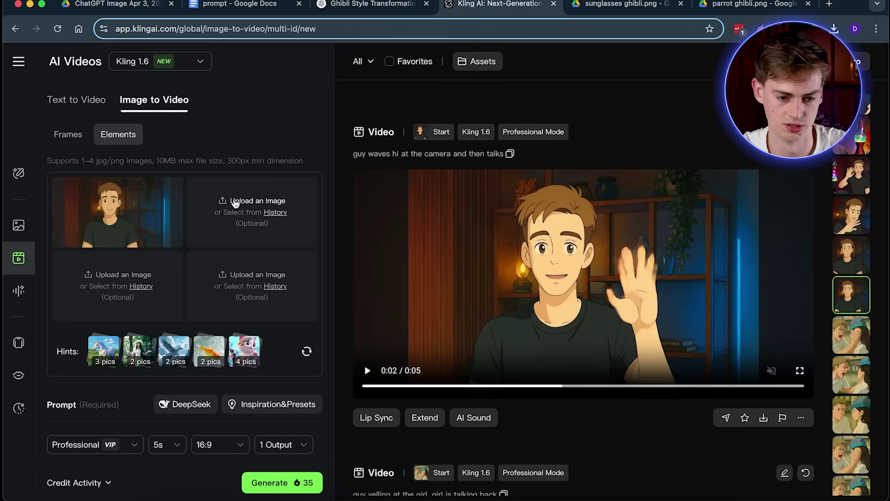
left_click(835, 29)
left_click_drag(709, 113, 259, 235)
left_click_drag(93, 291, 101, 291)
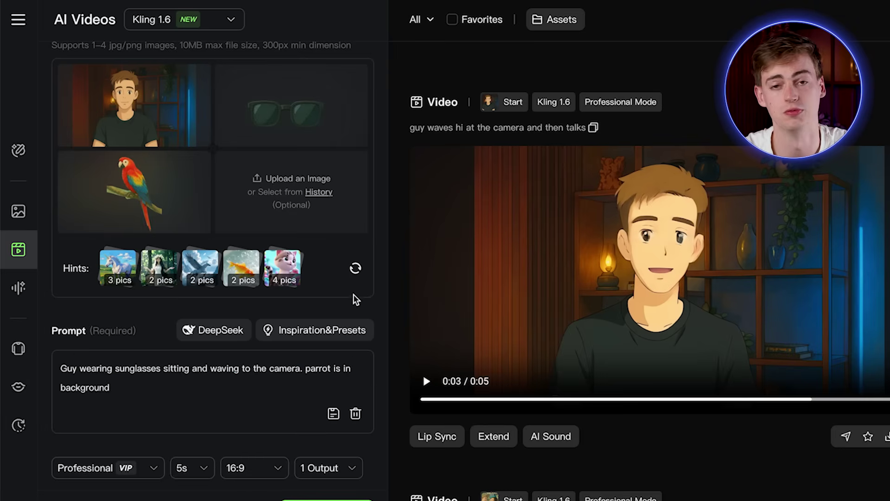
Start generating the video of the guy in sunglasses waving with the parrot behind
scroll(215, 366, "down", 1)
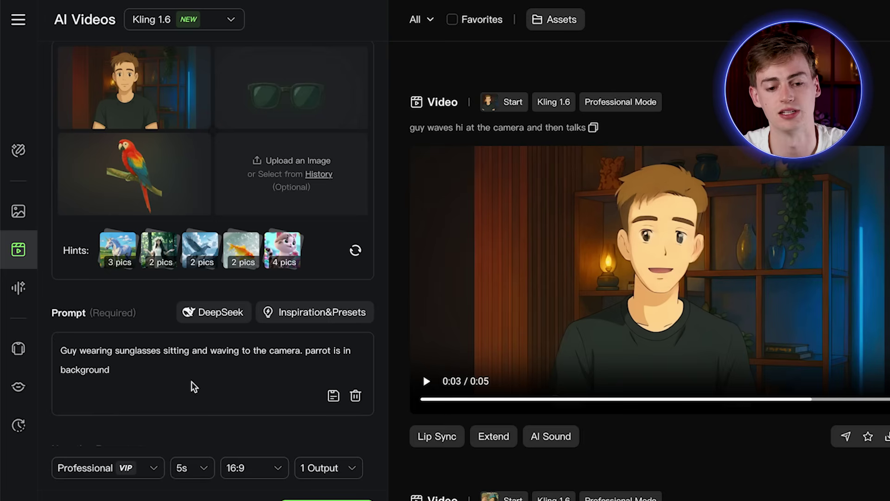
scroll(194, 383, "down", 3)
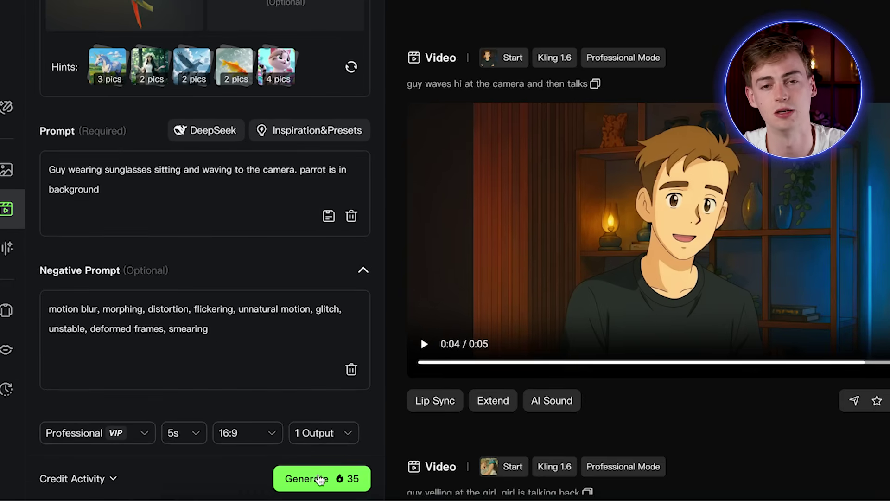
left_click(325, 498)
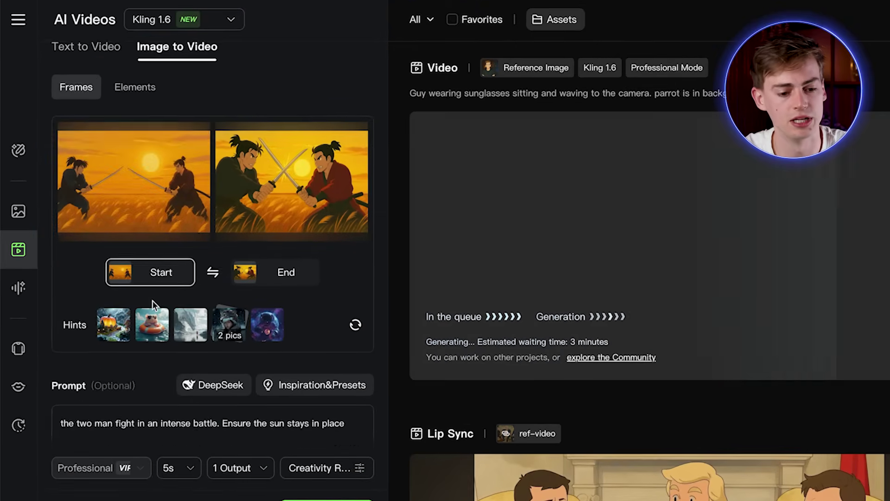
Scroll the Kling settings panel to reach the waving video's lip-sync audio options
scroll(153, 306, "down", 3)
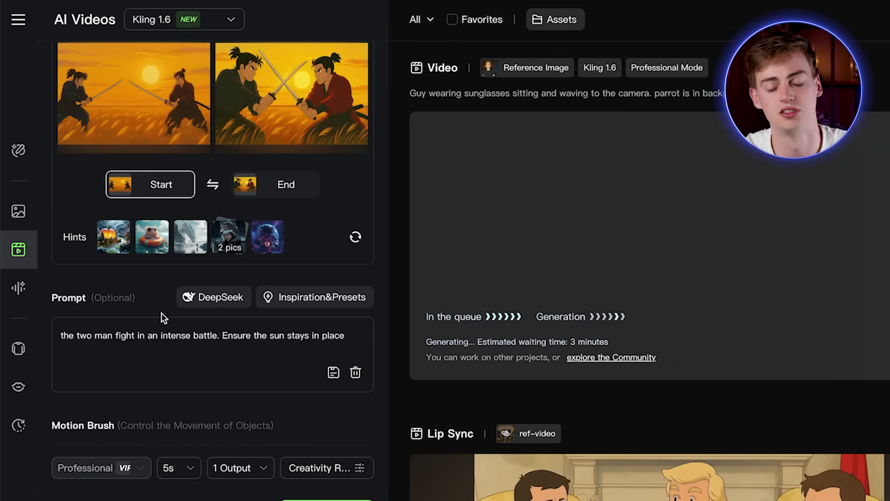
scroll(163, 316, "down", 2)
scroll(346, 302, "up", 4)
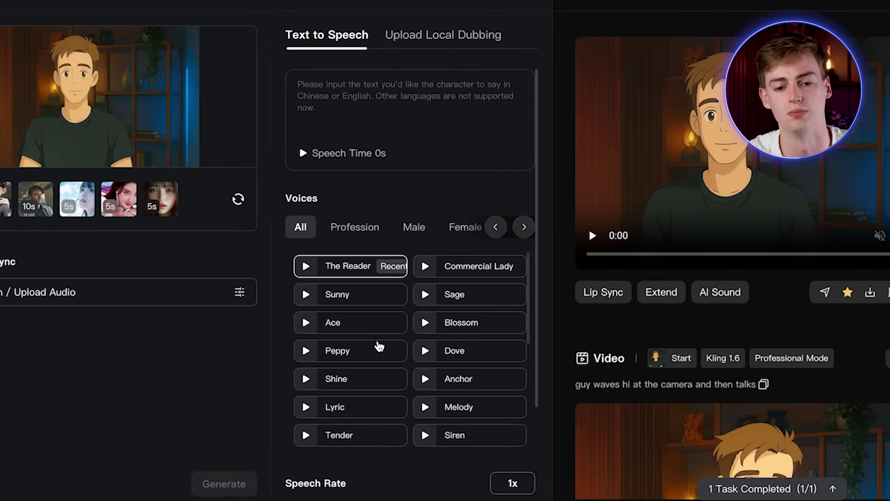
Upload ghibli intro.mp3 from Downloads as the local dubbing audio for lip-sync
left_click(449, 38)
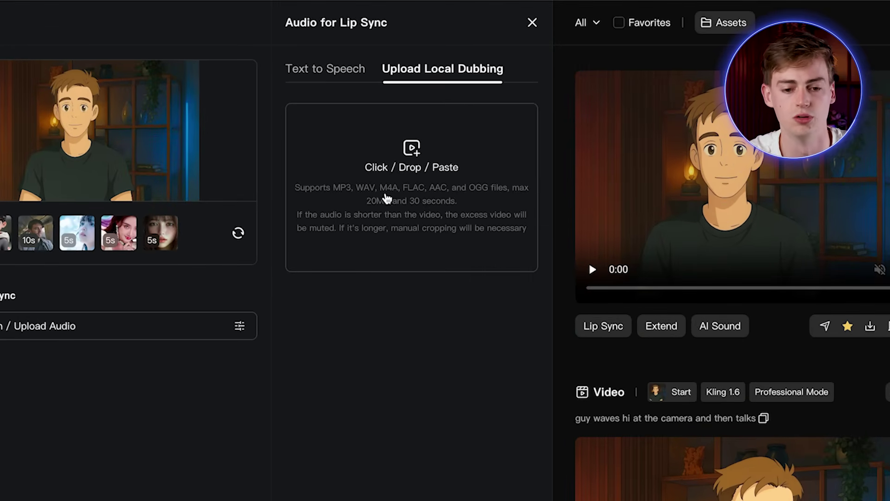
left_click(382, 171)
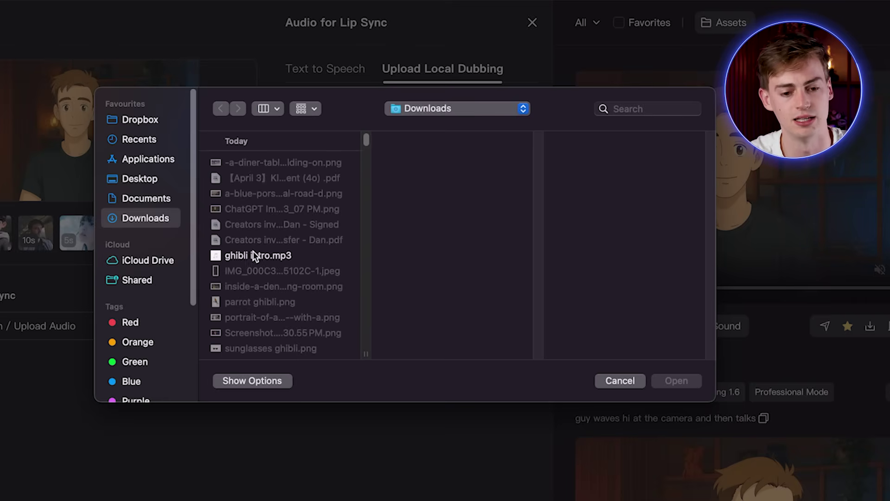
left_click(254, 254)
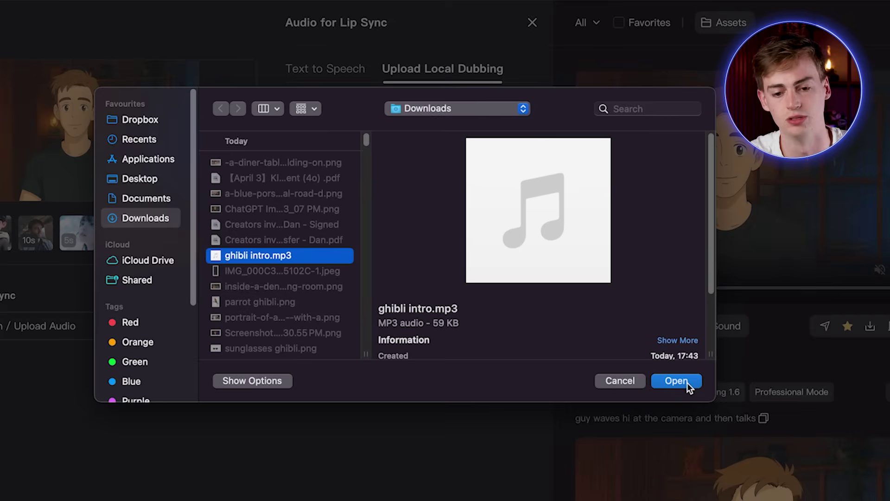
left_click(688, 383)
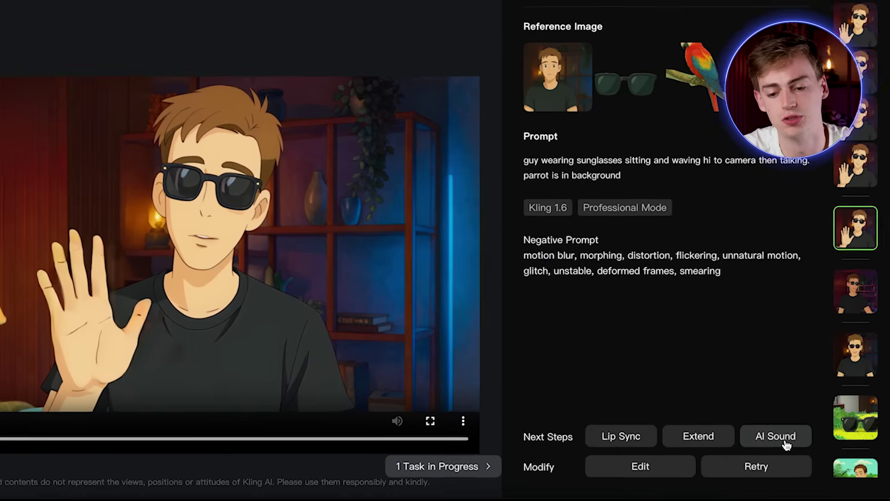
Generate AI sound from the parrot-chirping, cozy-atmosphere prompt and preview the resulting tracks
left_click(784, 442)
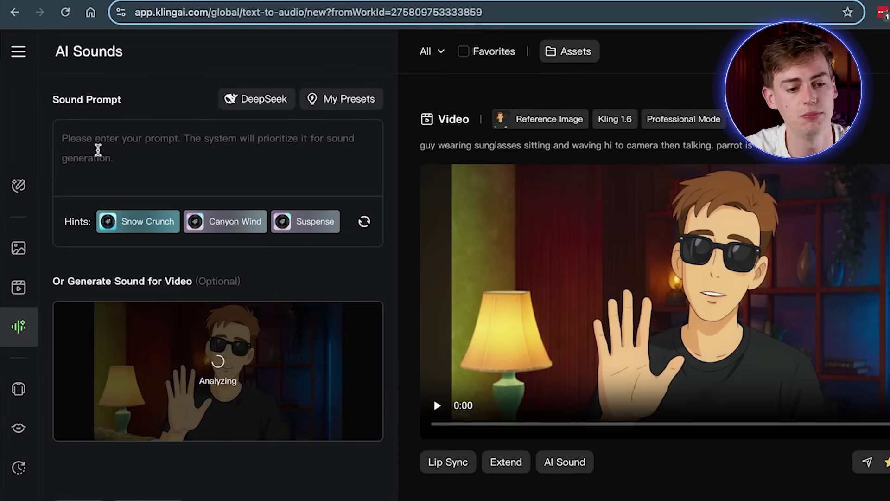
type("a parrot chirps in the background, creating a cozy and lively atmosphere, led lights")
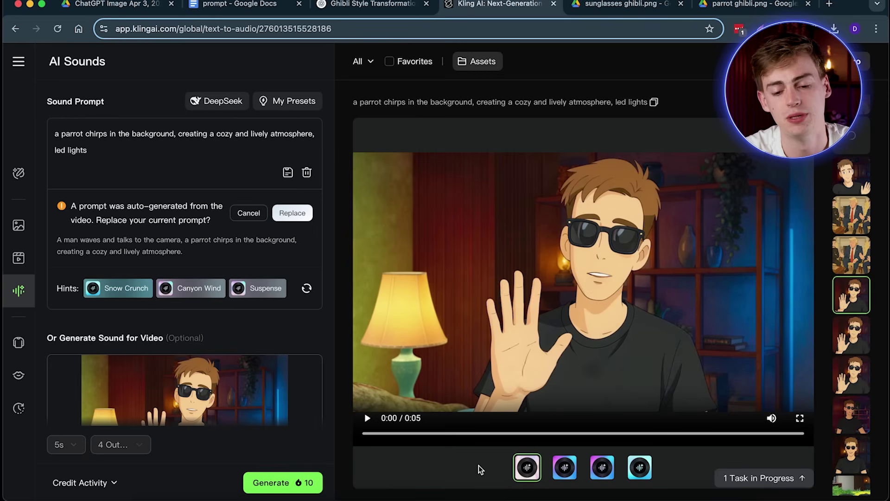
left_click(527, 468)
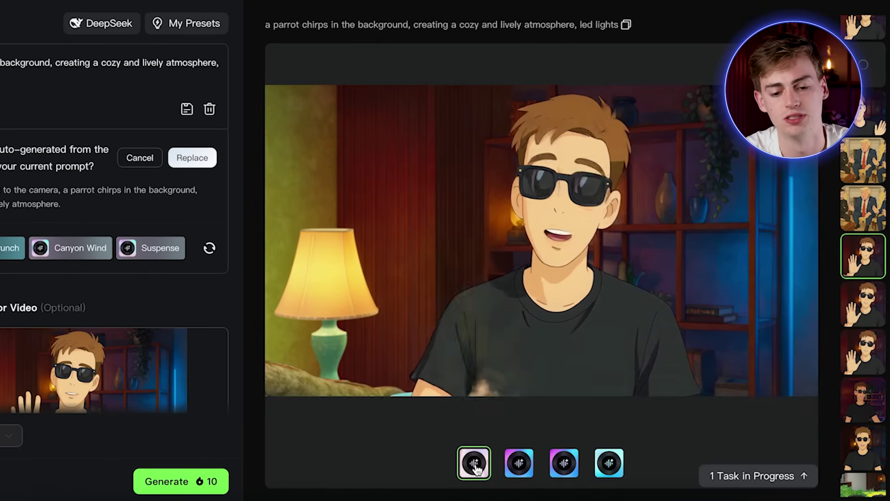
left_click(519, 463)
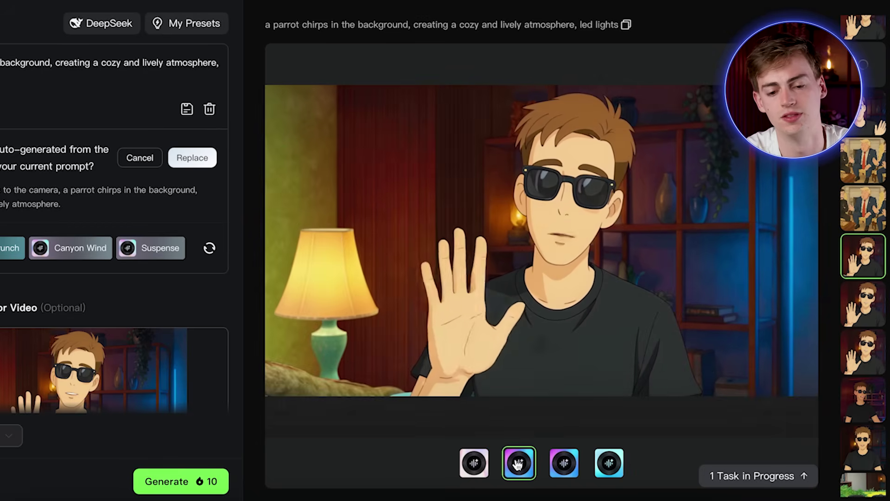
left_click(566, 462)
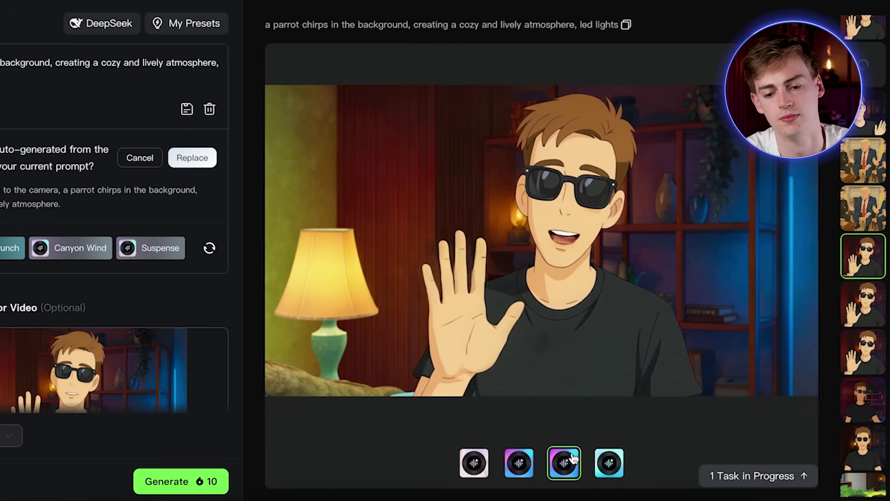